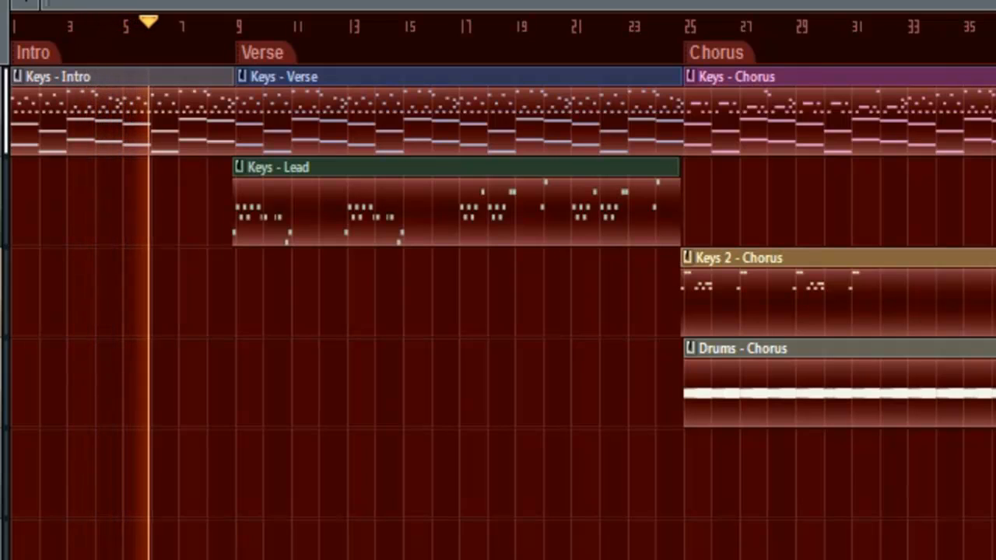
Listen to the opening bars of the Intro in both arrangements, starting with Keys and continuing with Pads.
key(space)
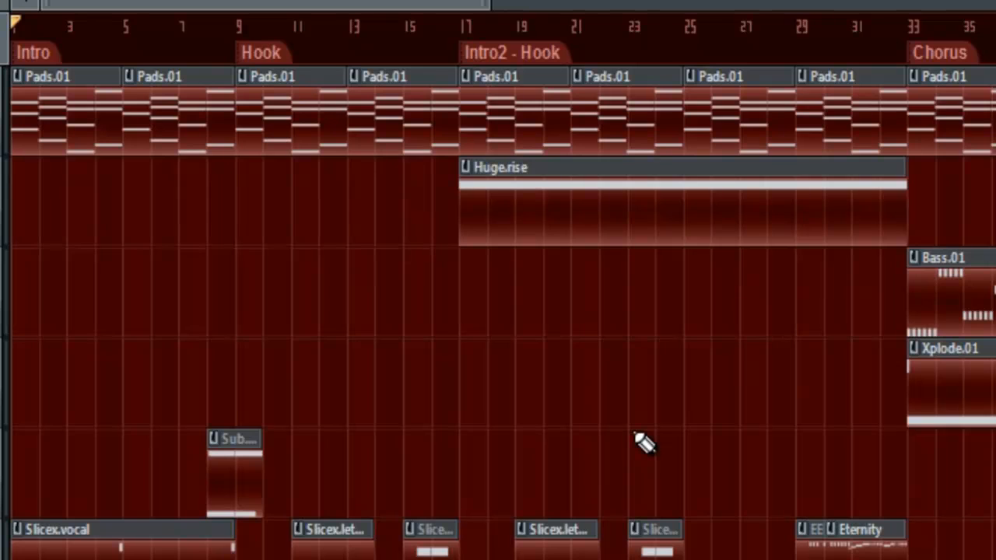
key(space)
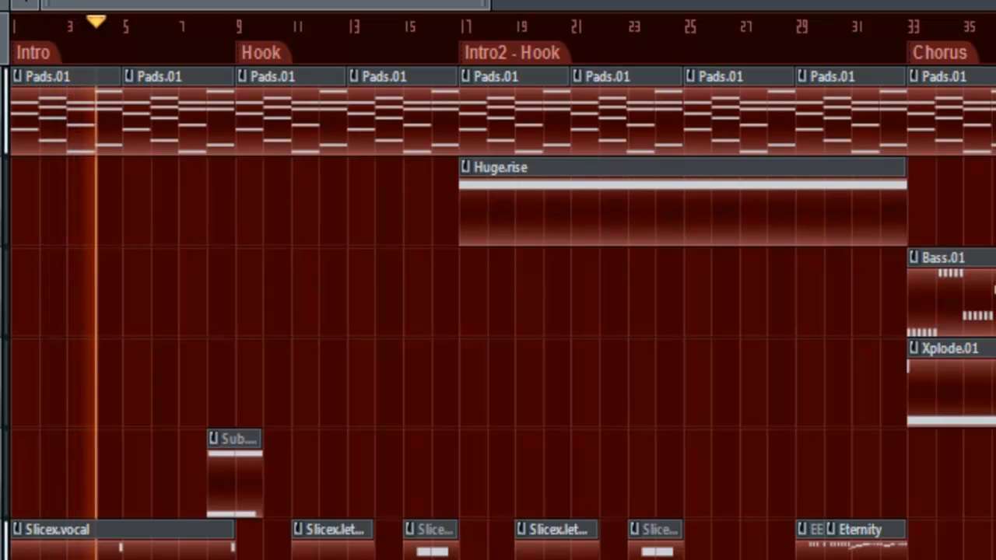
key(space)
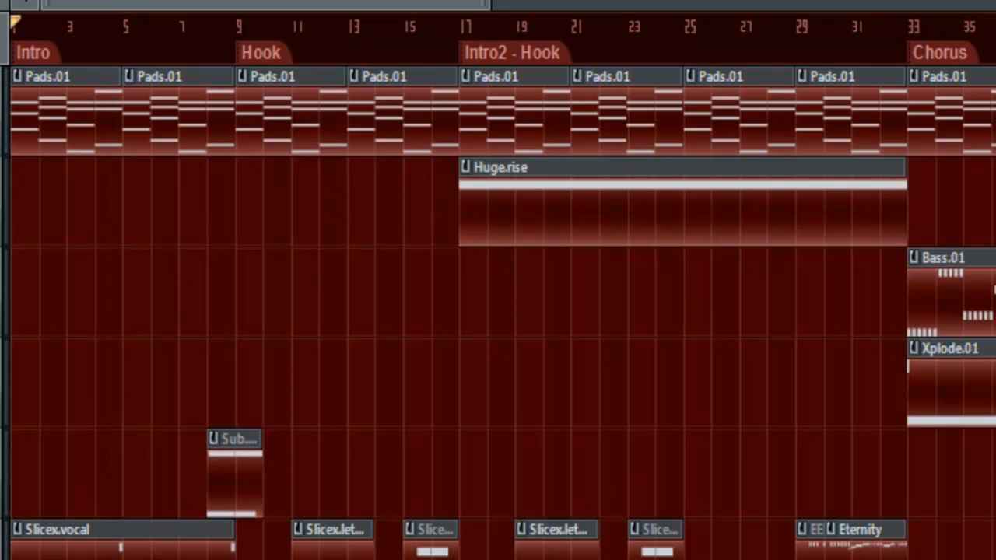
Isolate the Default and TS404 channels of the Melody pattern and listen to them together.
key(F6)
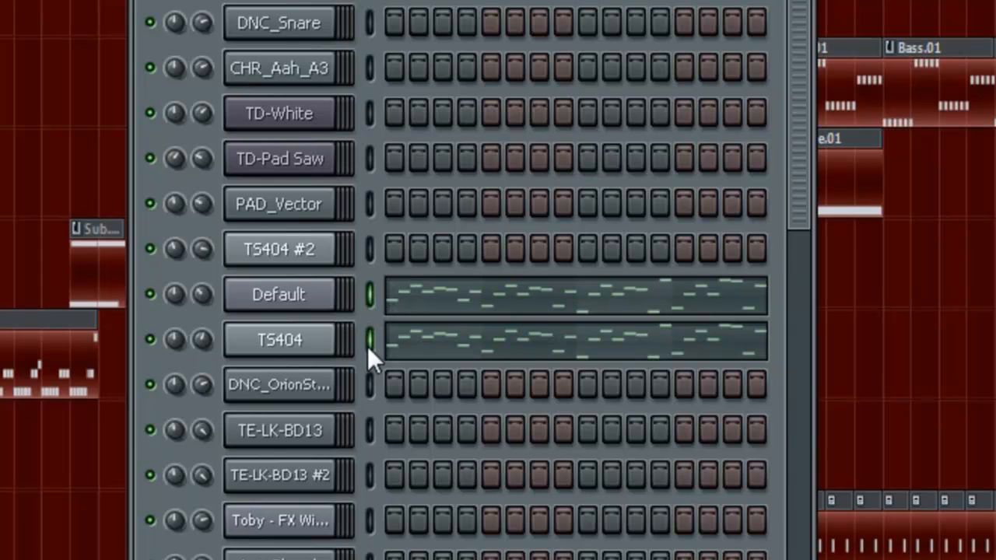
right_click(151, 294)
click(172, 305)
click(150, 339)
key(space)
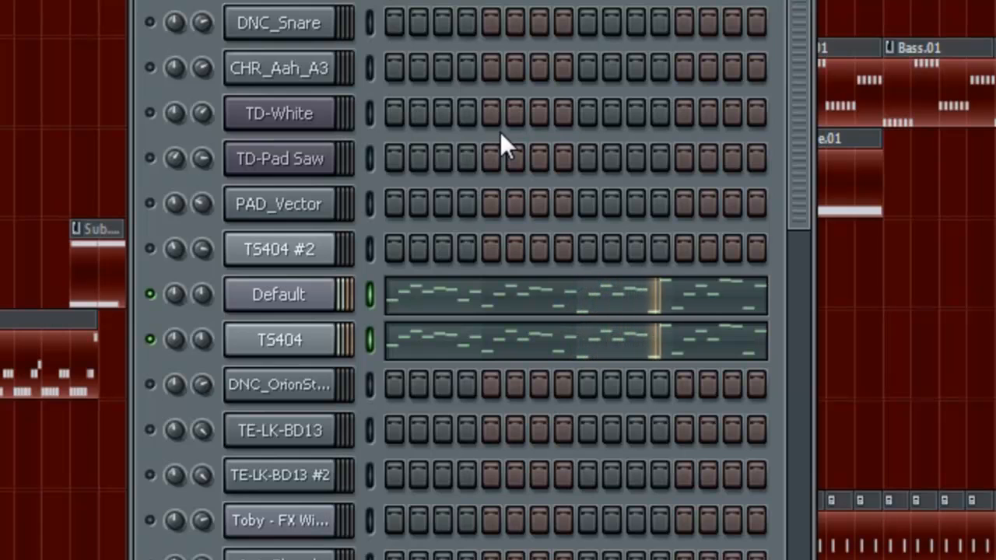
key(space)
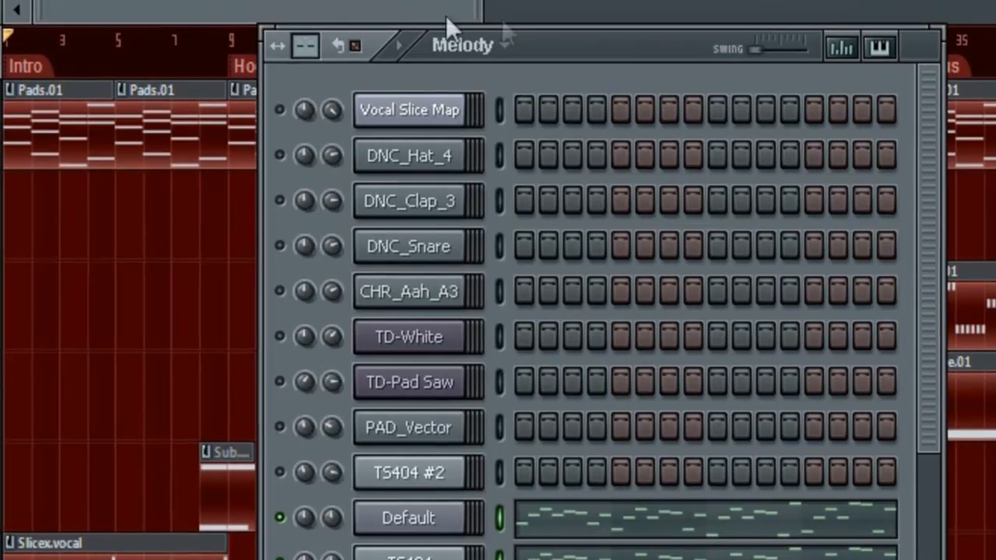
Show the arrangement past the Break, play it from bar 97 and return the playhead to the start.
drag(478, 7, 985, 5)
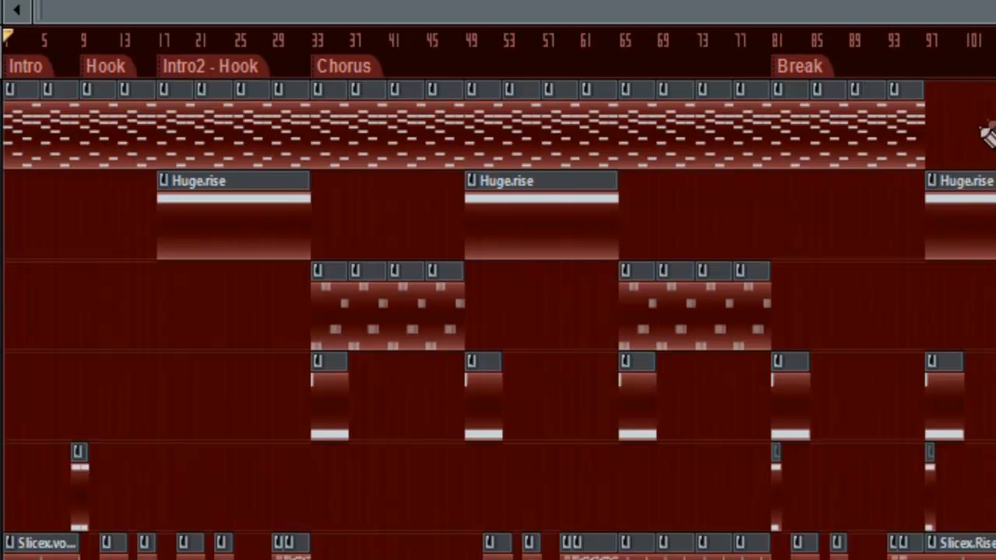
click(954, 38)
key(space)
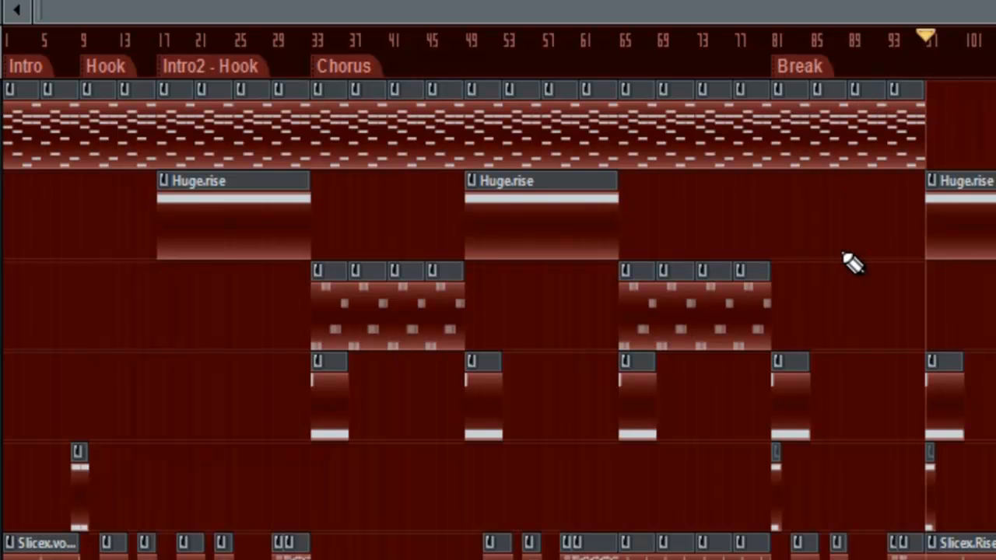
key(Home)
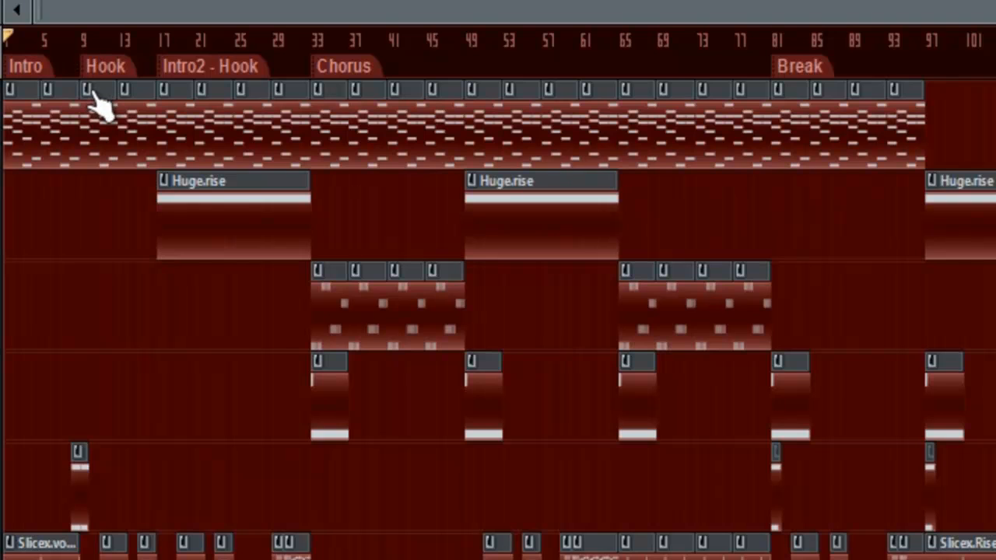
Select the Hook and Intro2 - Hook region from bar 9 up to bar 29 and play it with the Default channel soloed.
mouse_move(92, 49)
mouse_down()
mouse_move(273, 66)
mouse_move(303, 59)
mouse_move(276, 65)
mouse_up()
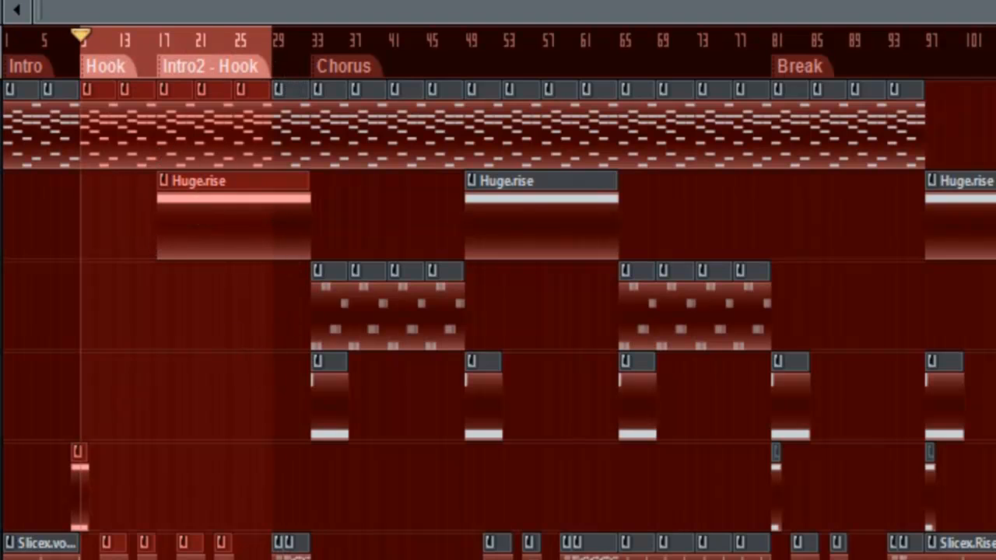
key(space)
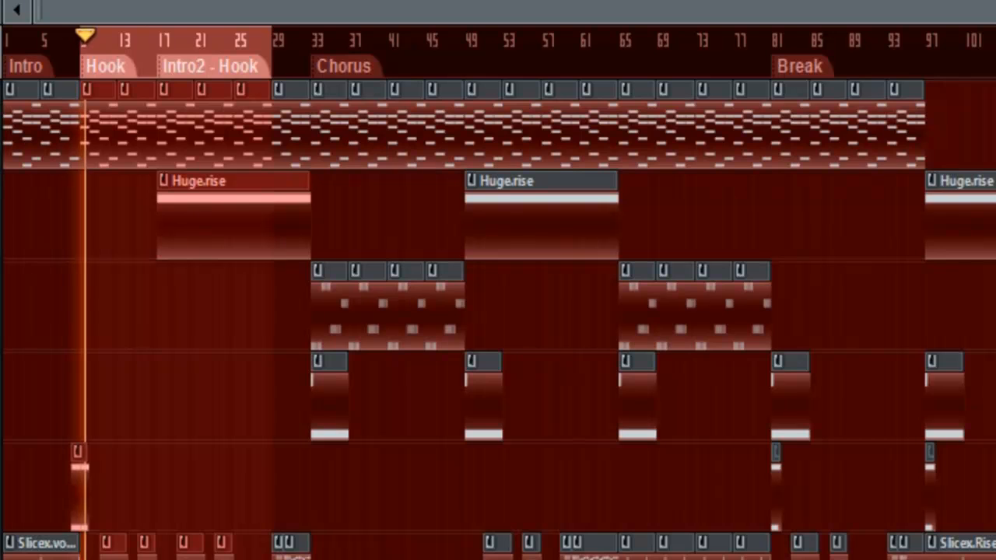
key(F6)
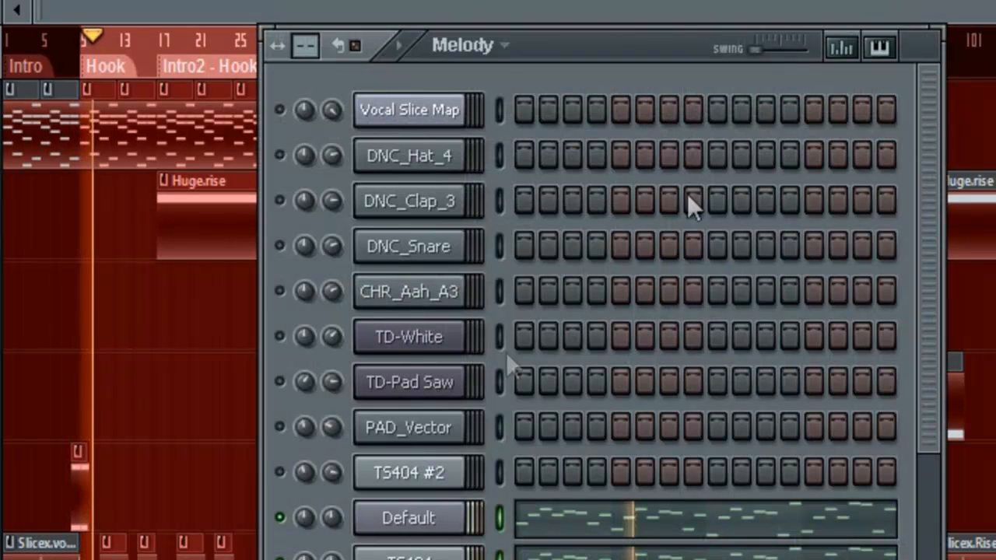
right_click(285, 514)
click(319, 530)
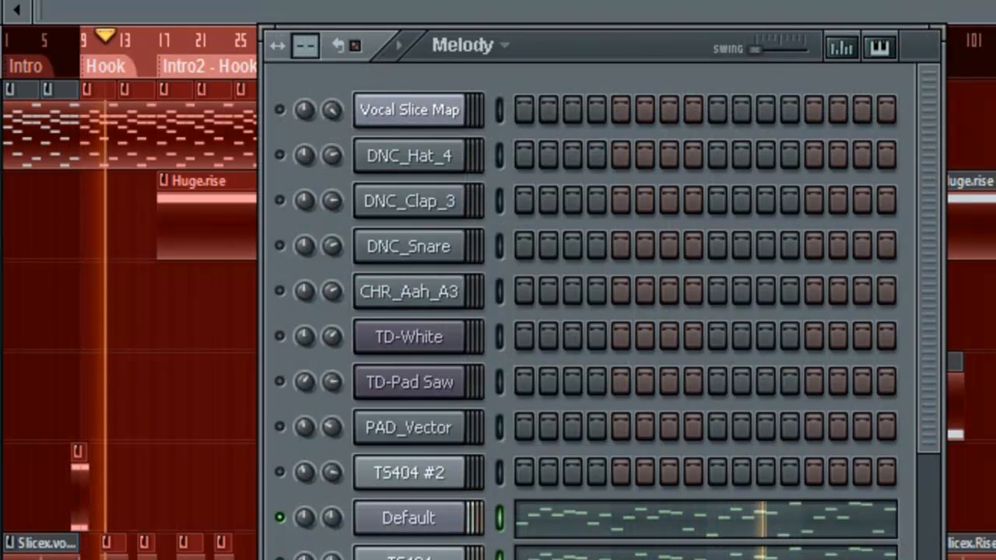
Turn all channels back on, listen to the selected hook region with every part and stop playback.
right_click(279, 517)
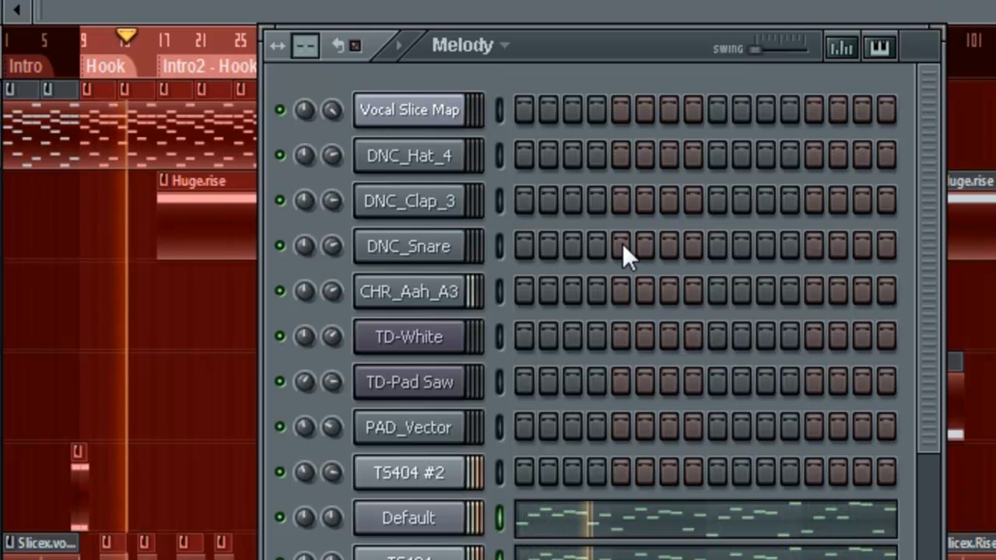
click(739, 6)
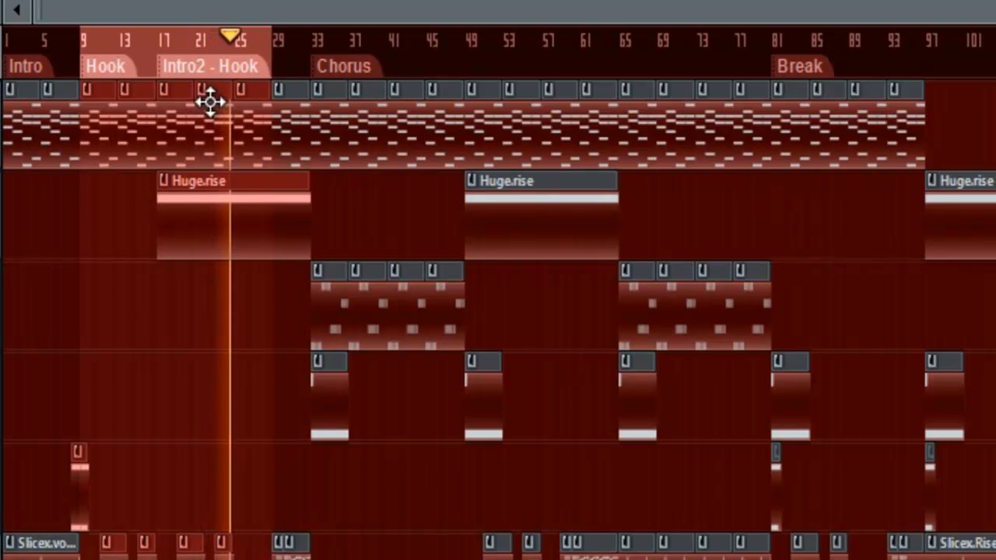
key(space)
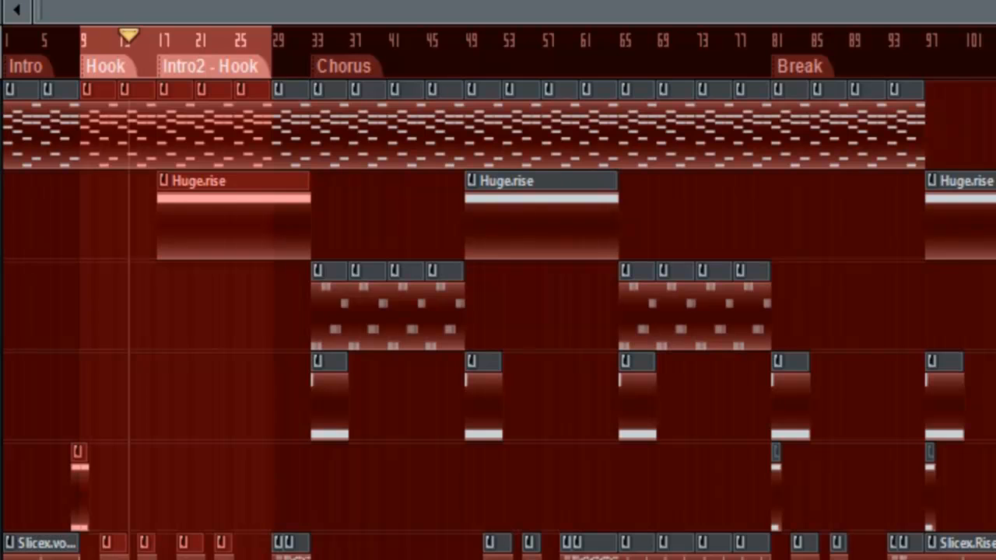
key(space)
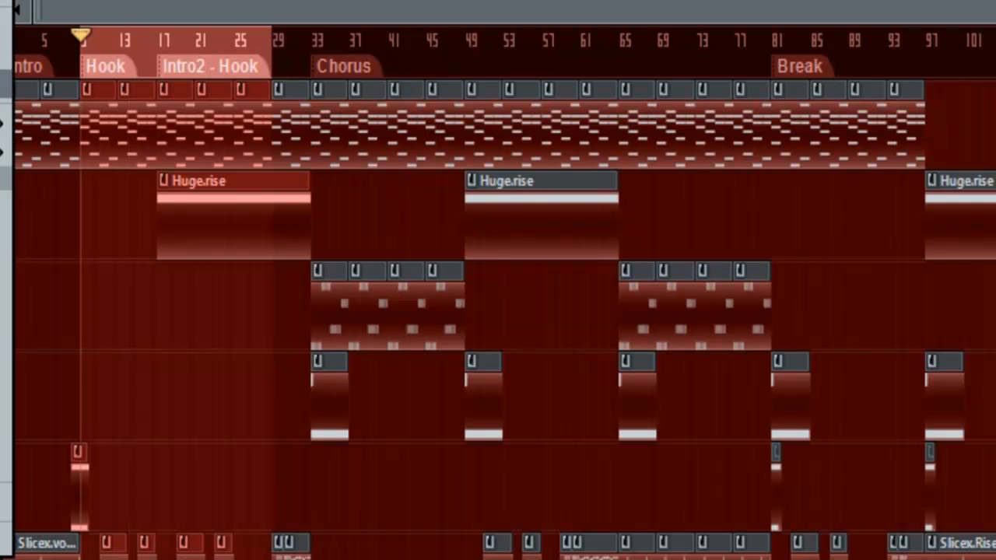
In the Keys arrangement, play the transition from the end of the Intro into the Verse.
mouse_move(6, 123)
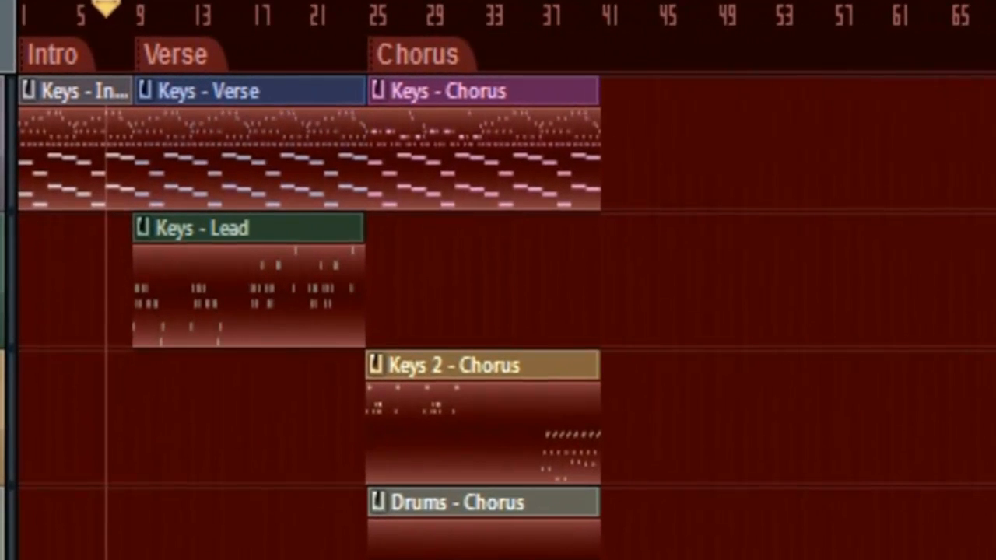
key(space)
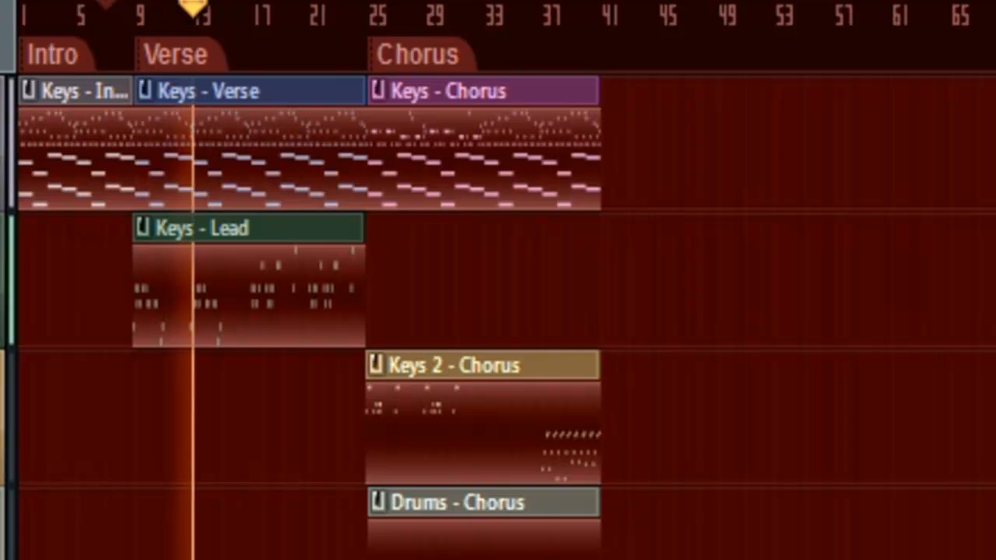
key(space)
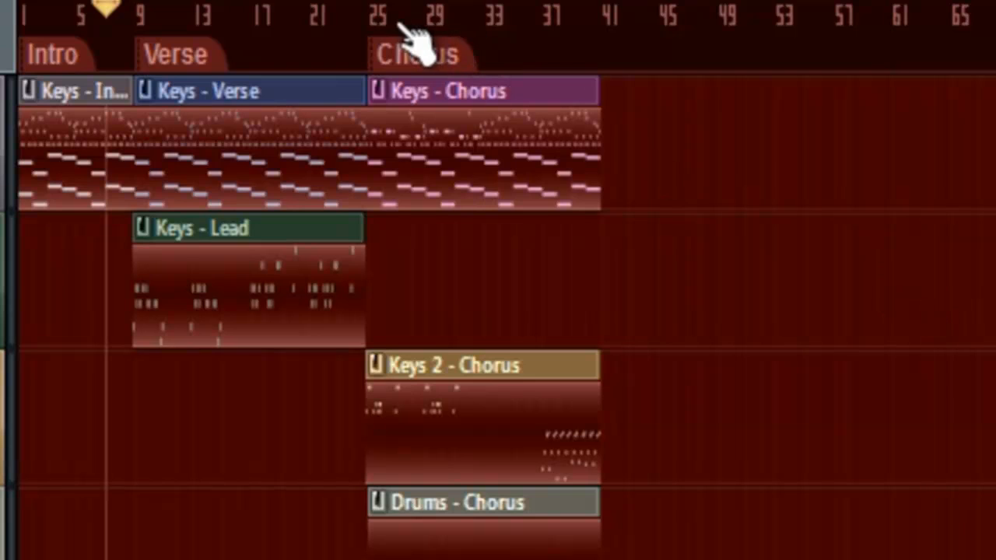
Compare where the sections begin by placing the playhead at the starts of the Intro, Verse and Chorus.
click(374, 18)
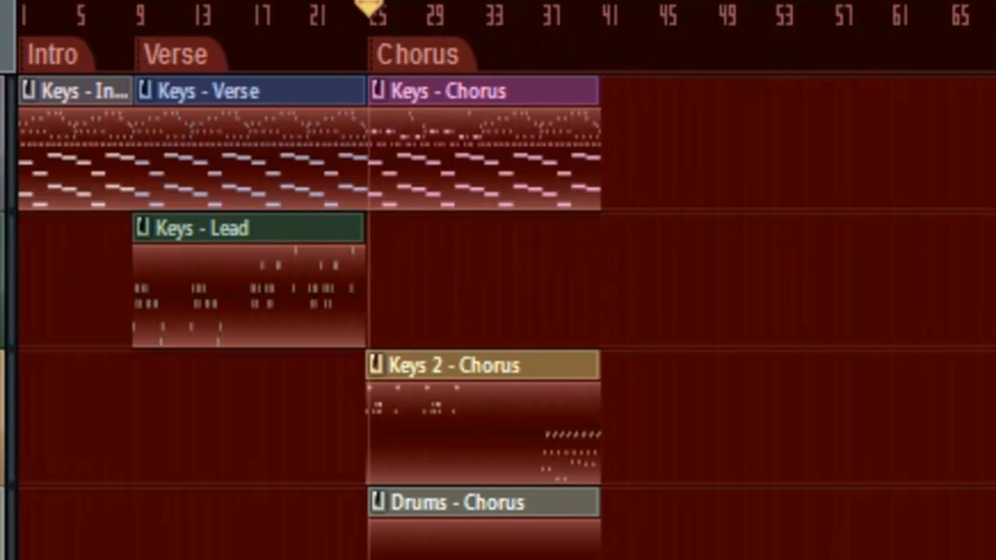
click(144, 14)
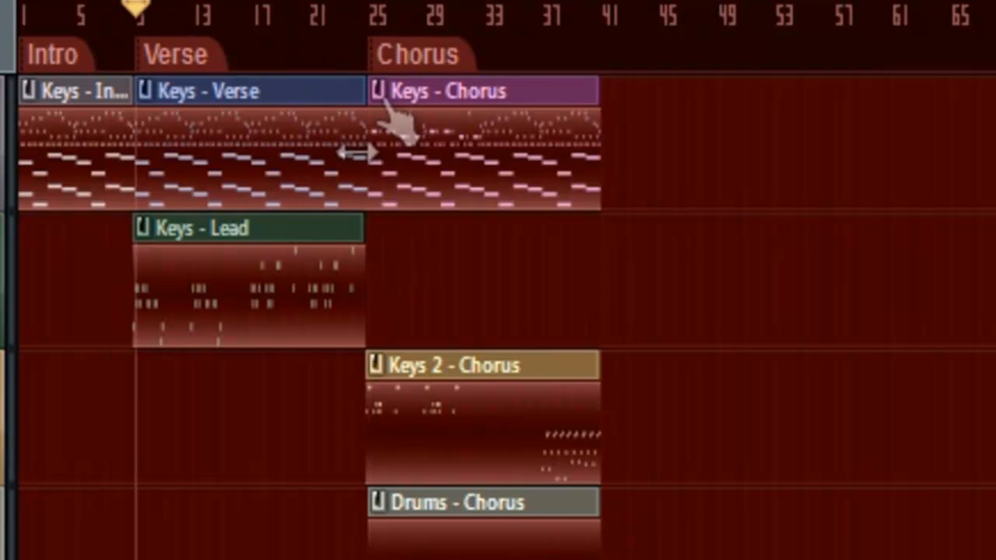
click(31, 9)
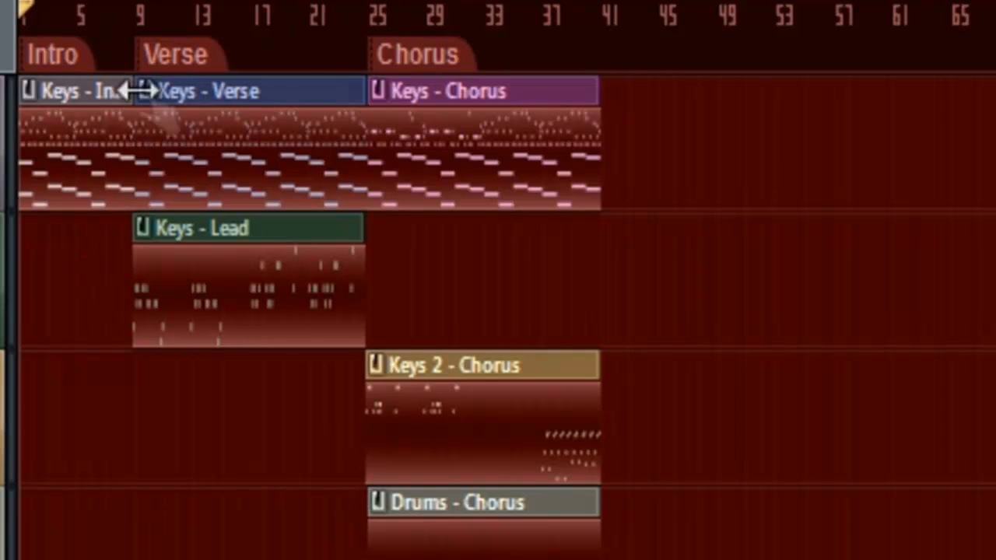
click(145, 14)
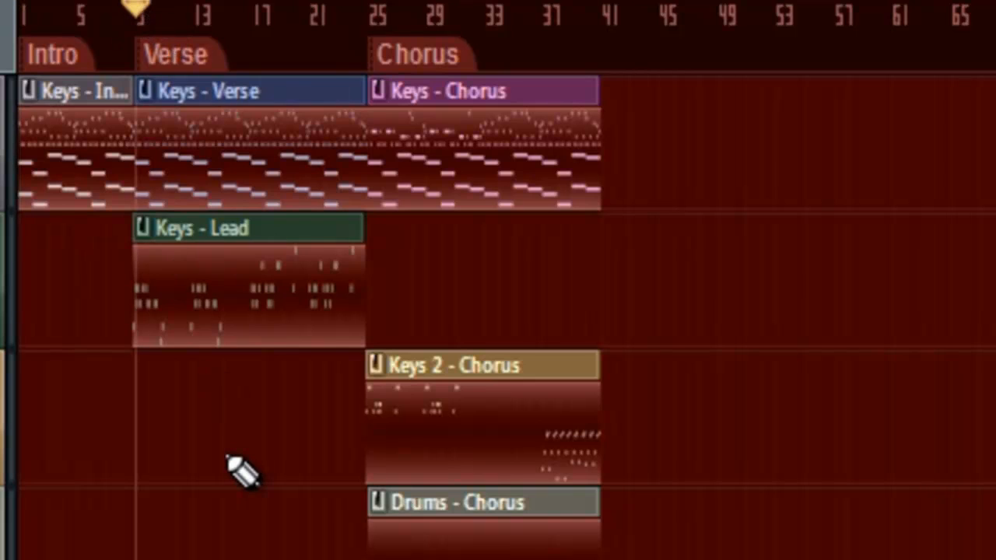
click(22, 16)
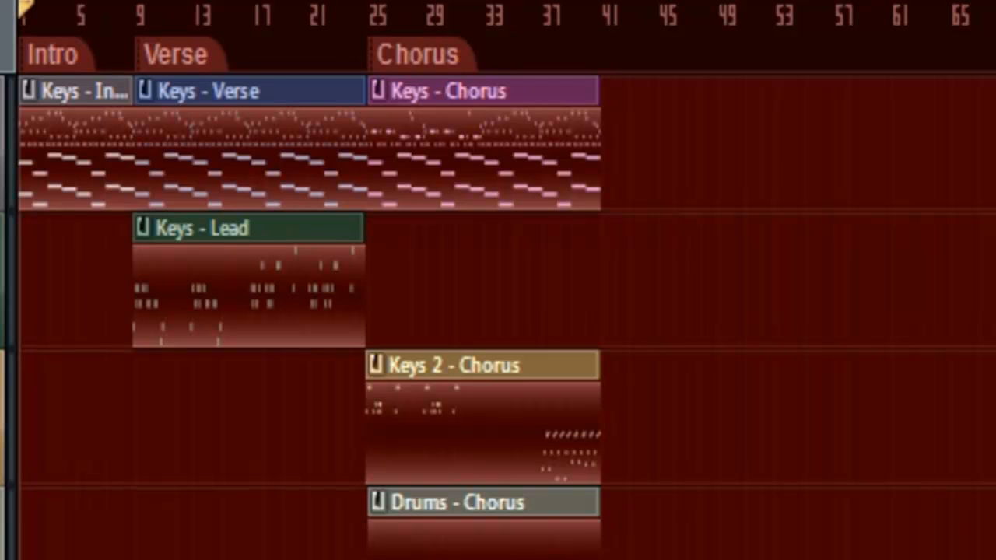
click(140, 11)
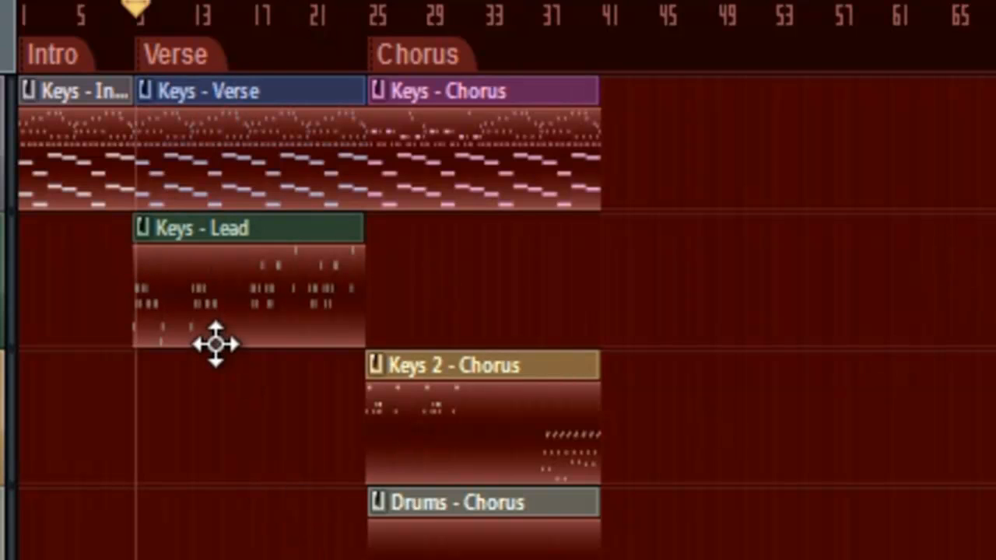
click(374, 14)
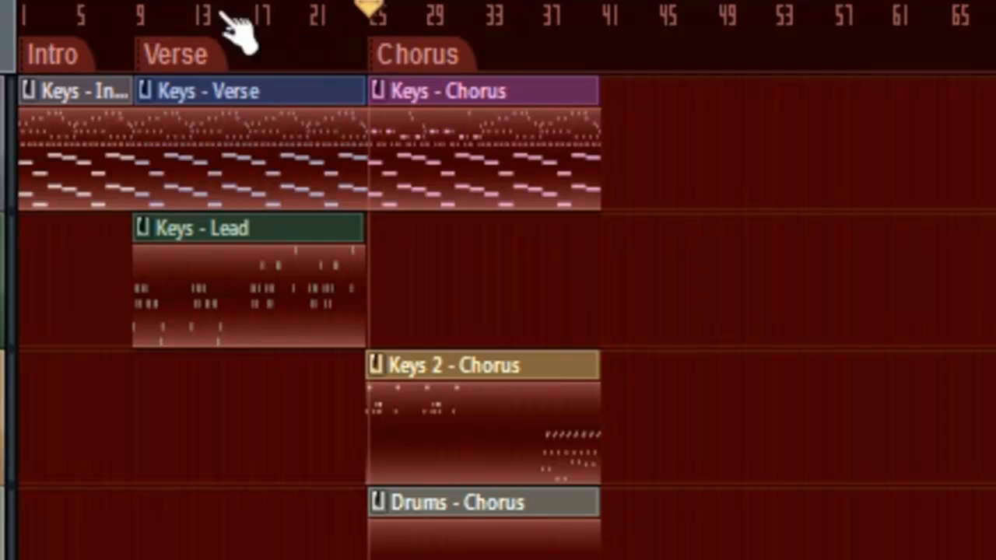
Play the Verse from its marker, then play the lead-in from about bar 22 into the Chorus.
click(156, 53)
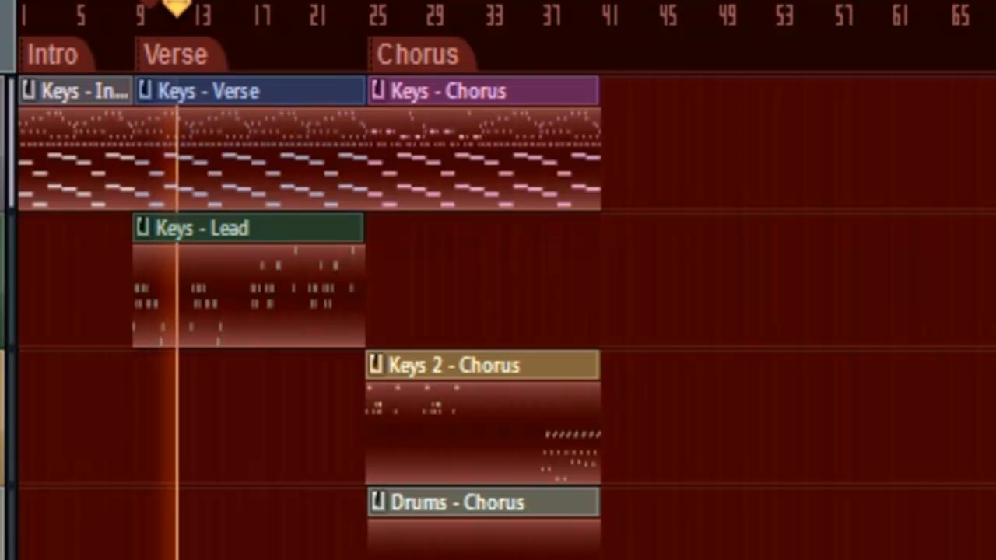
click(328, 12)
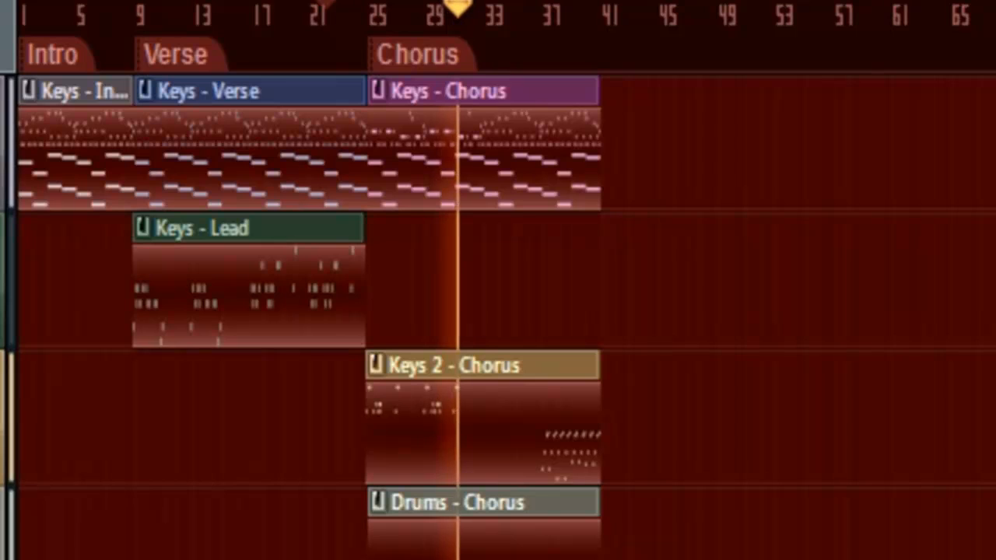
key(space)
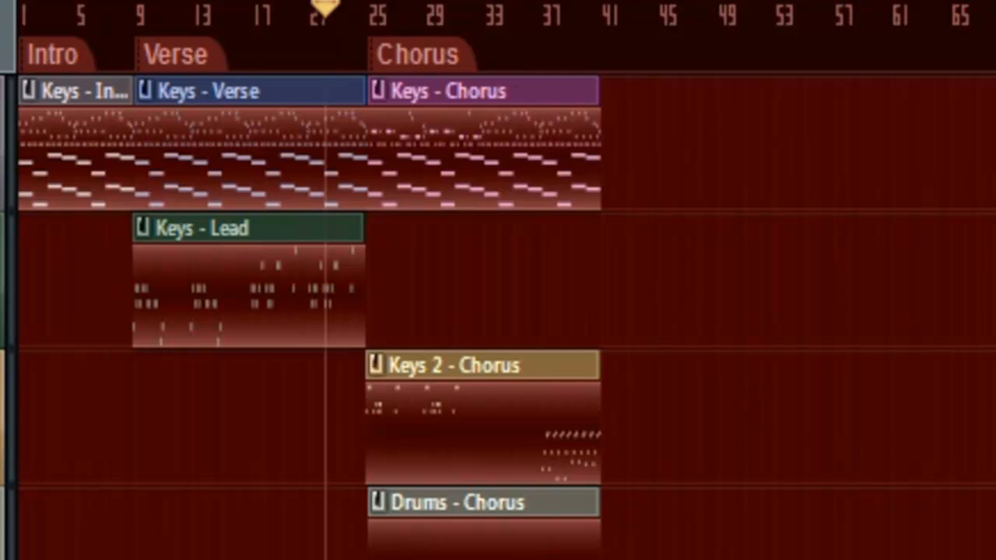
In the Pads arrangement, listen to the Intro from the start and then to the Hook from bar 9.
key(Home)
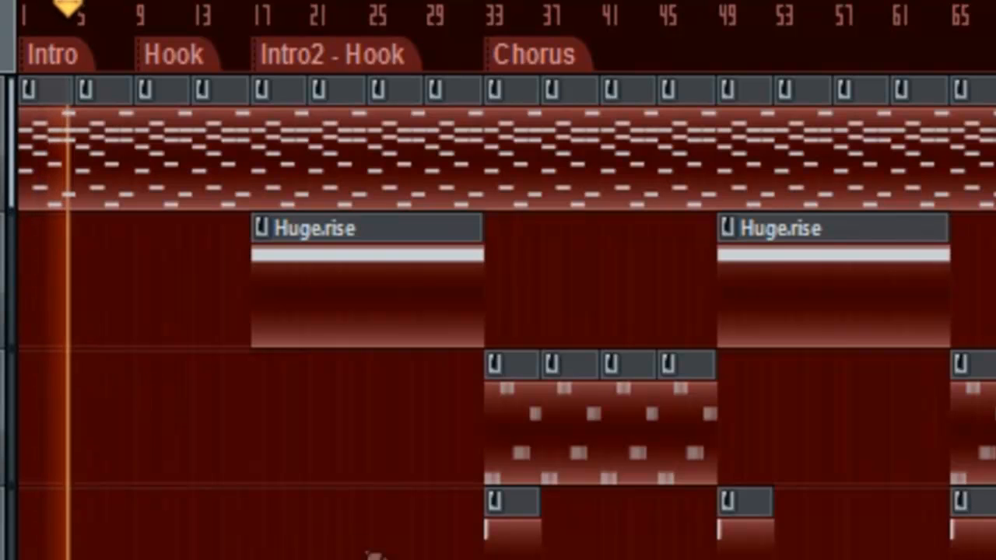
click(156, 17)
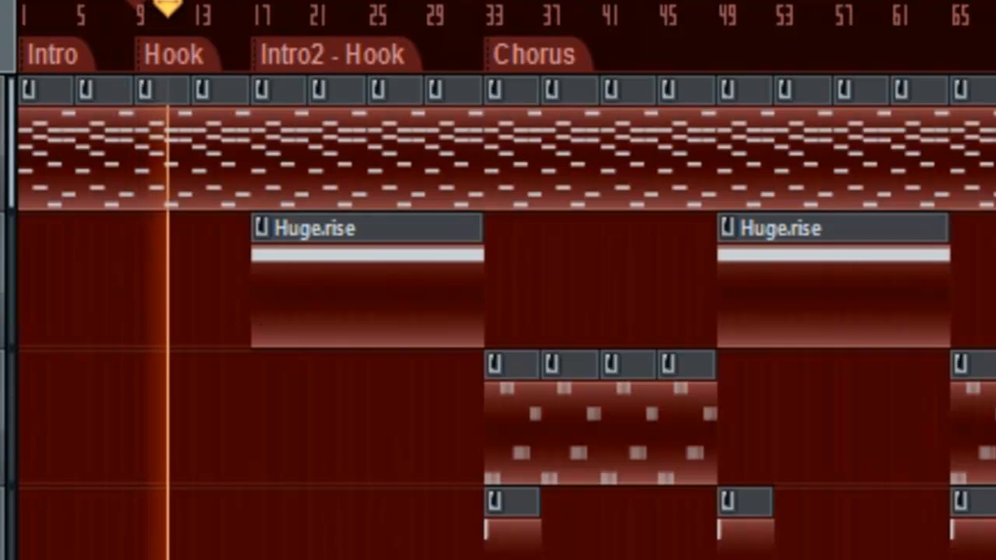
key(space)
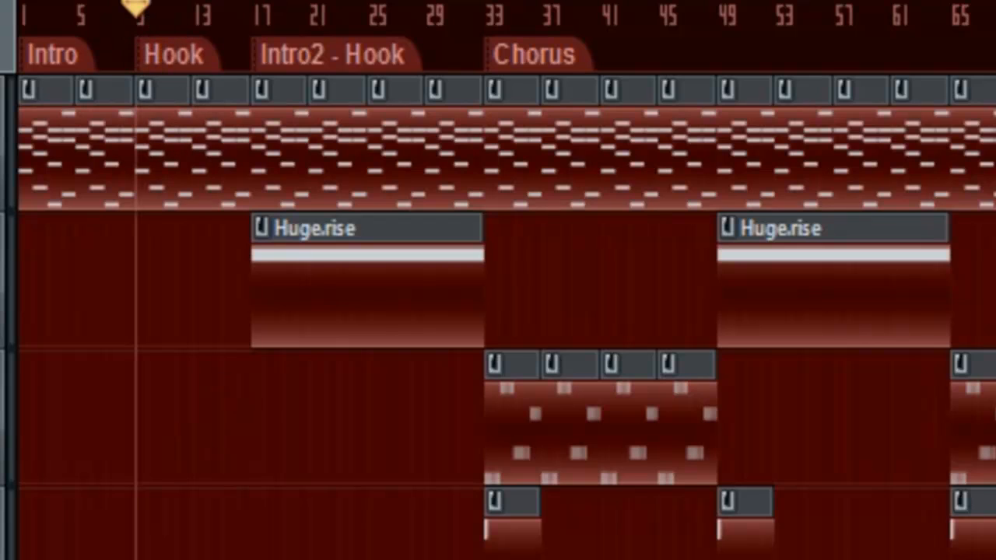
Inspect the tracks that enter at the first Chorus, then play it from bar 33 and briefly view the Melody pattern's channels.
click(504, 47)
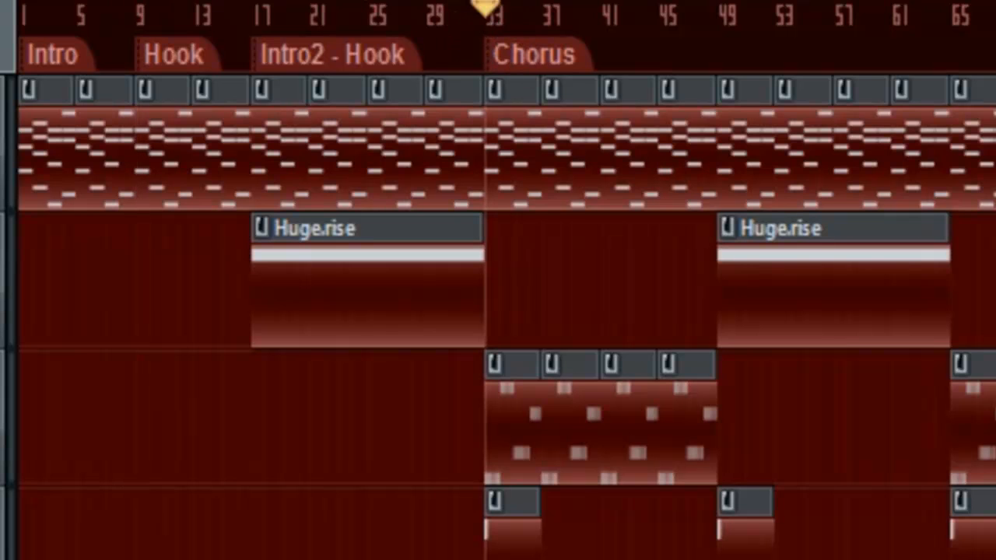
scroll(604, 223, down, 10)
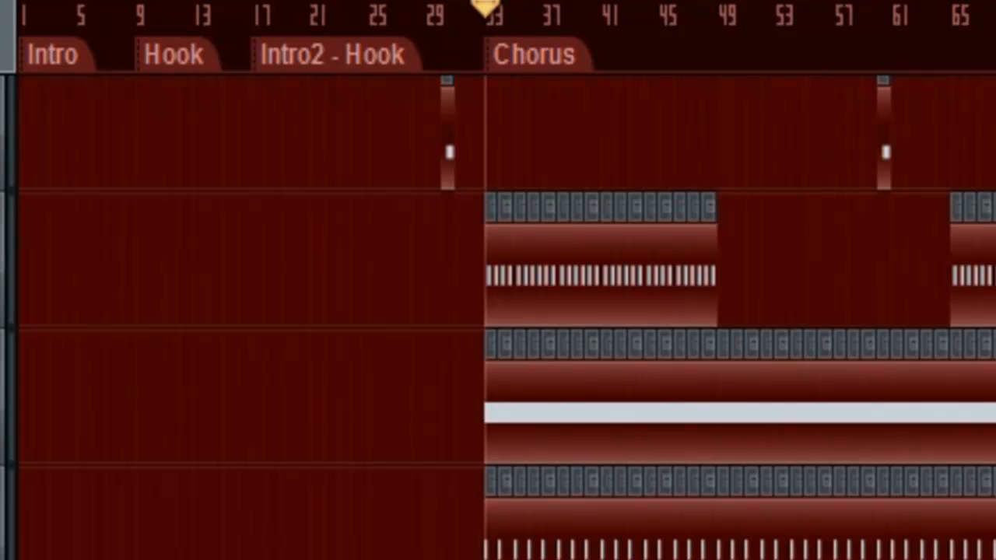
scroll(498, 311, up, 5)
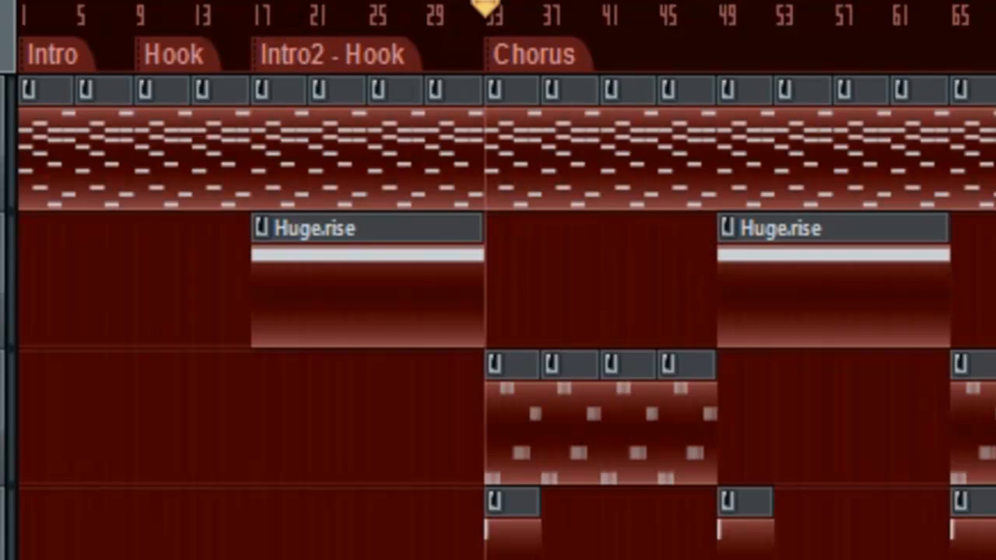
key(space)
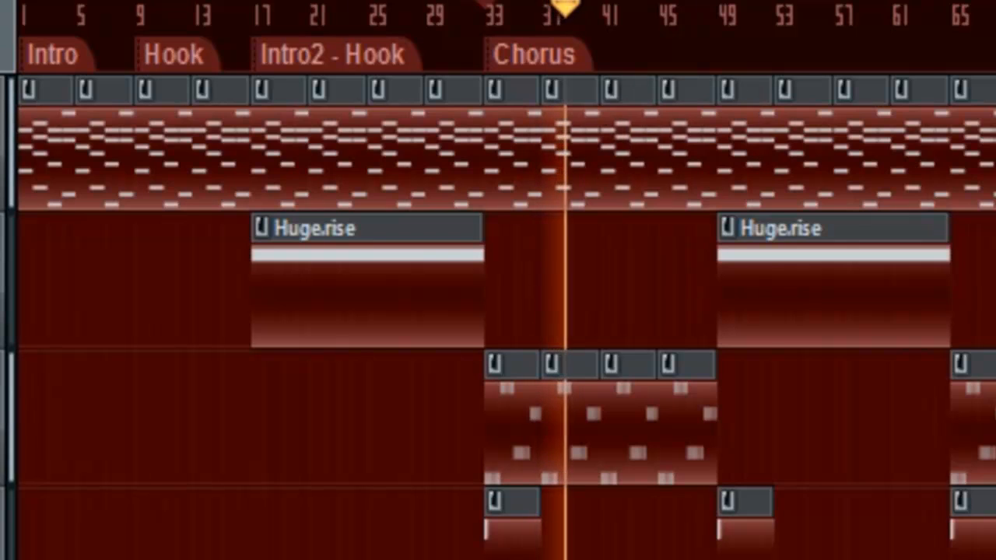
key(F6)
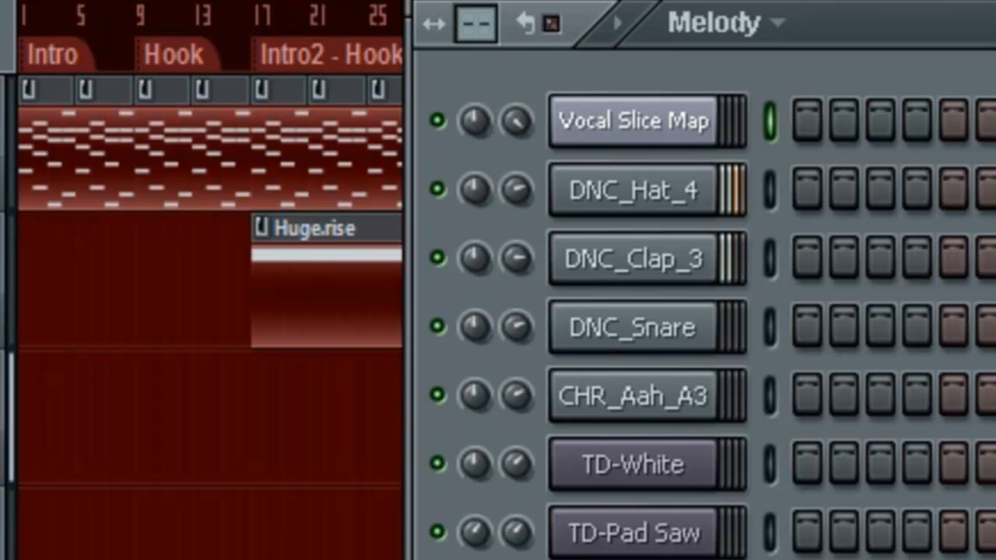
key(F6)
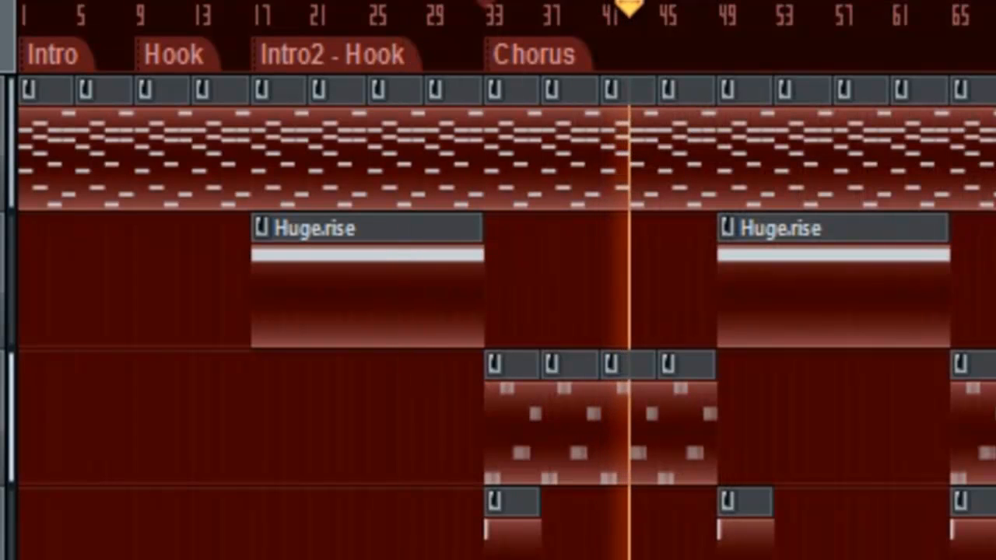
key(space)
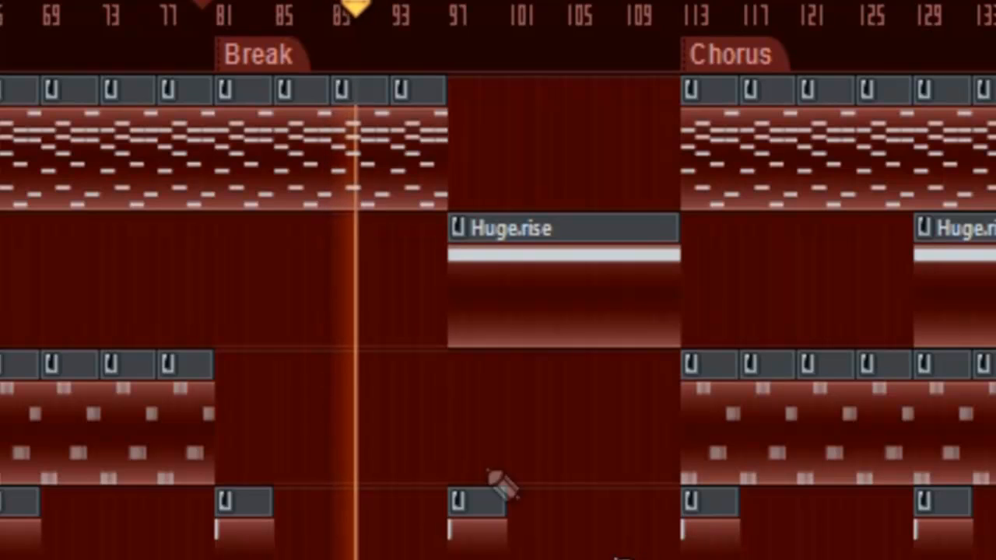
Play the end of the Break from about bar 95, then the lead-in from about bar 112 into the second Chorus.
click(422, 48)
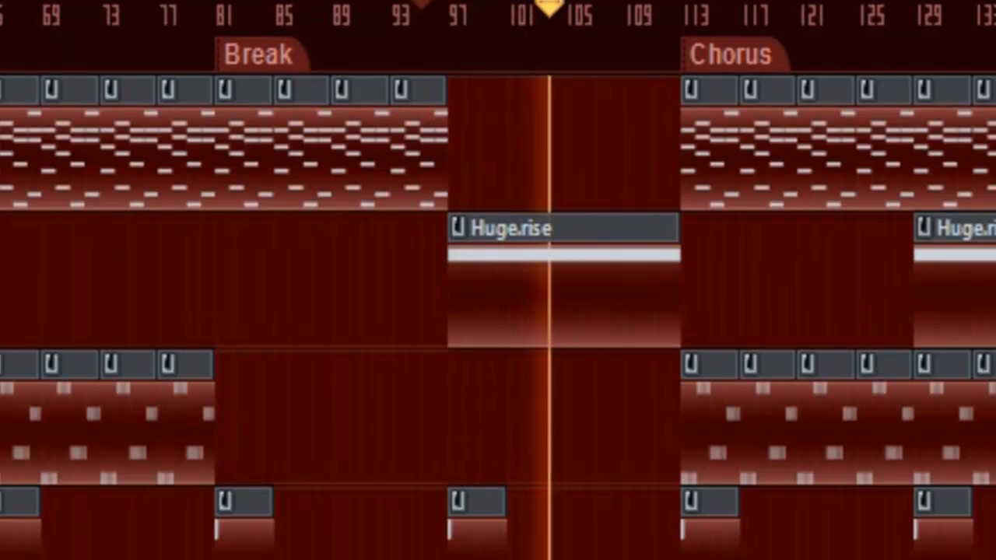
click(669, 23)
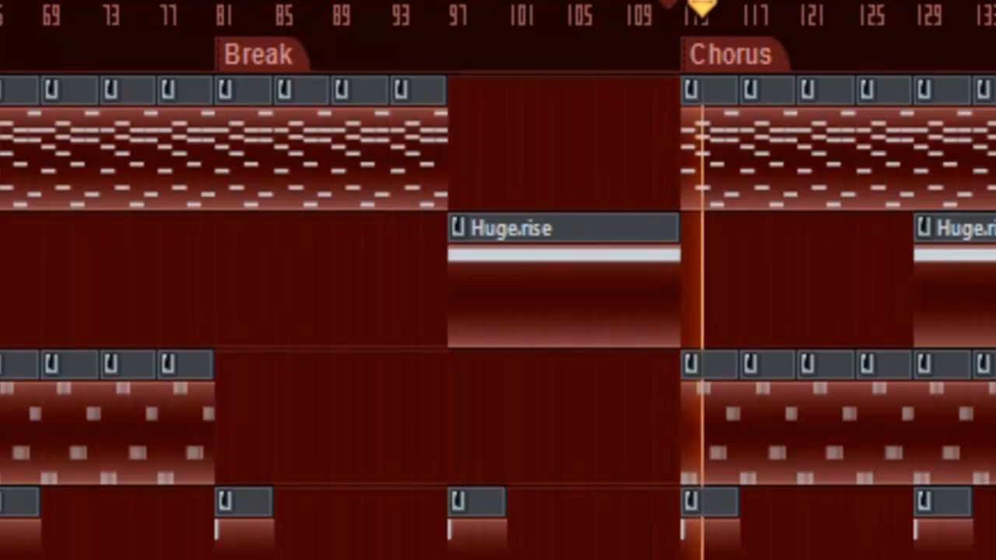
key(space)
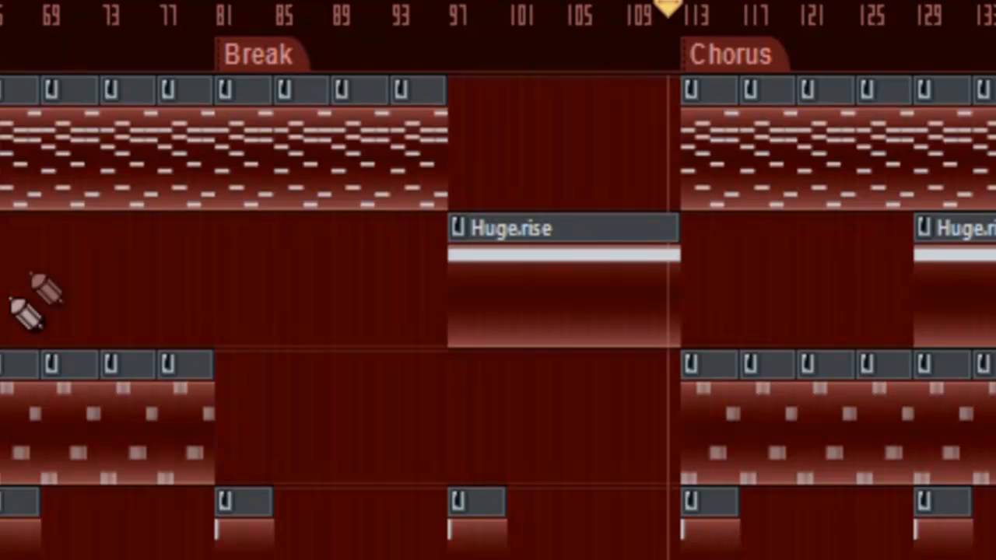
Return to the song's start and highlight the whole section before the first Chorus, bars 1 to 32, then clear the time selection.
scroll(18, 200, left, 15)
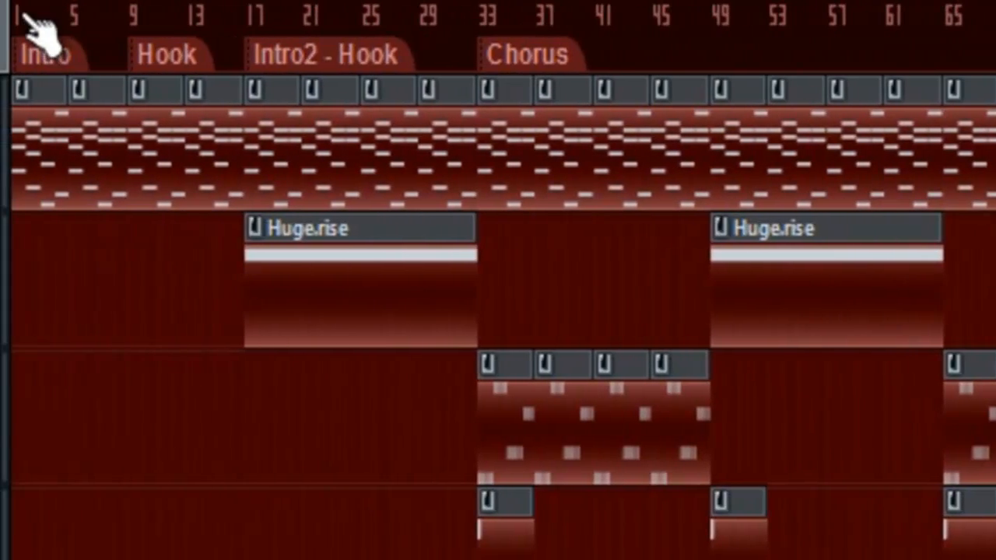
click(24, 16)
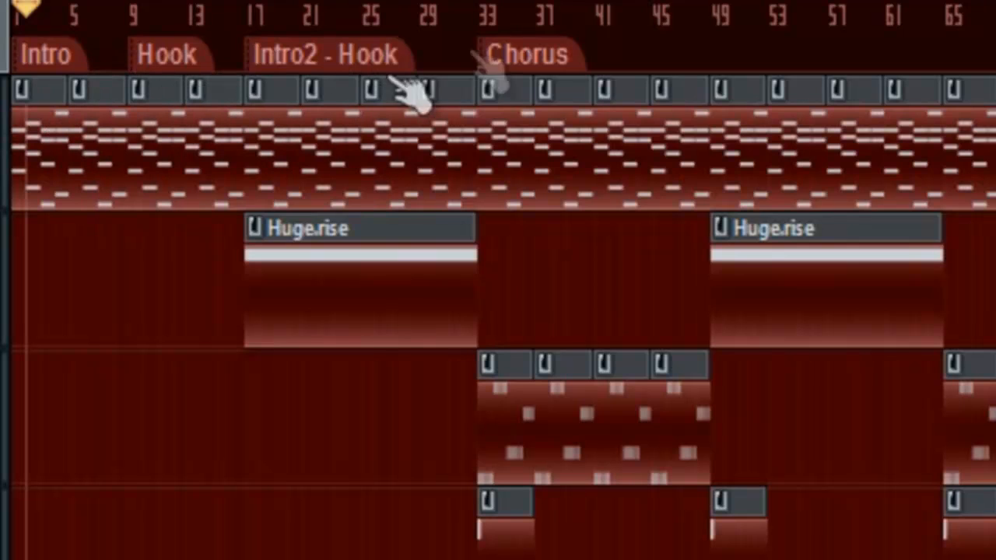
drag(470, 62, 9, 47)
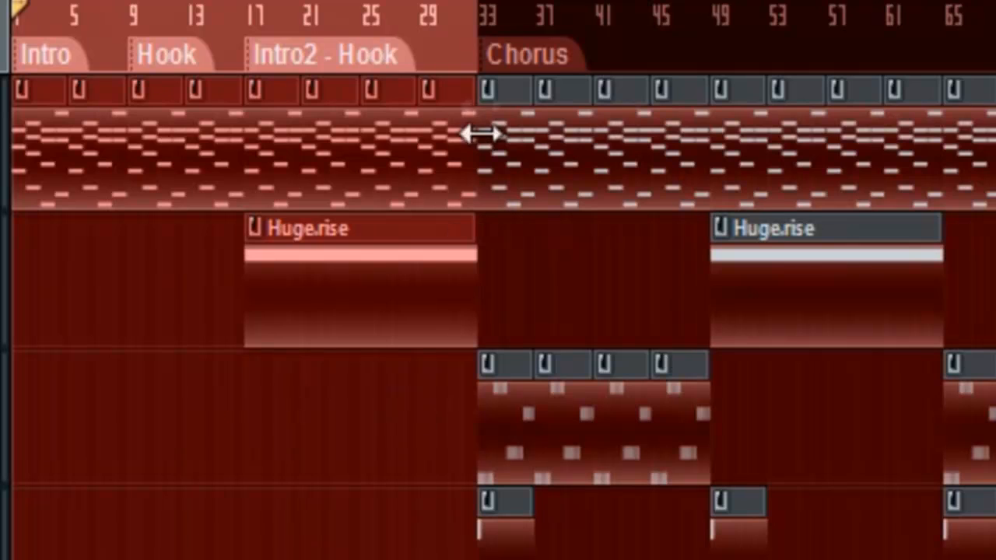
key(space)
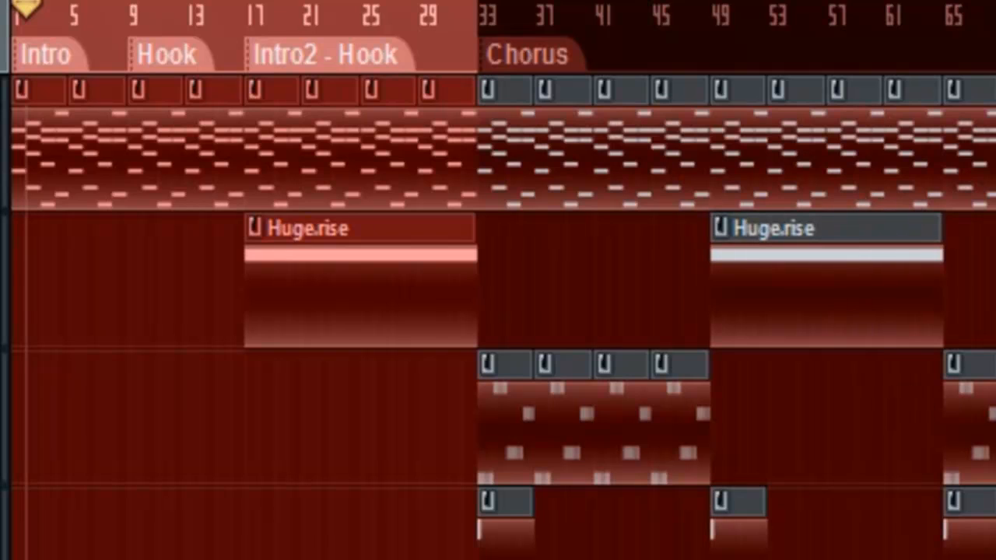
key(Escape)
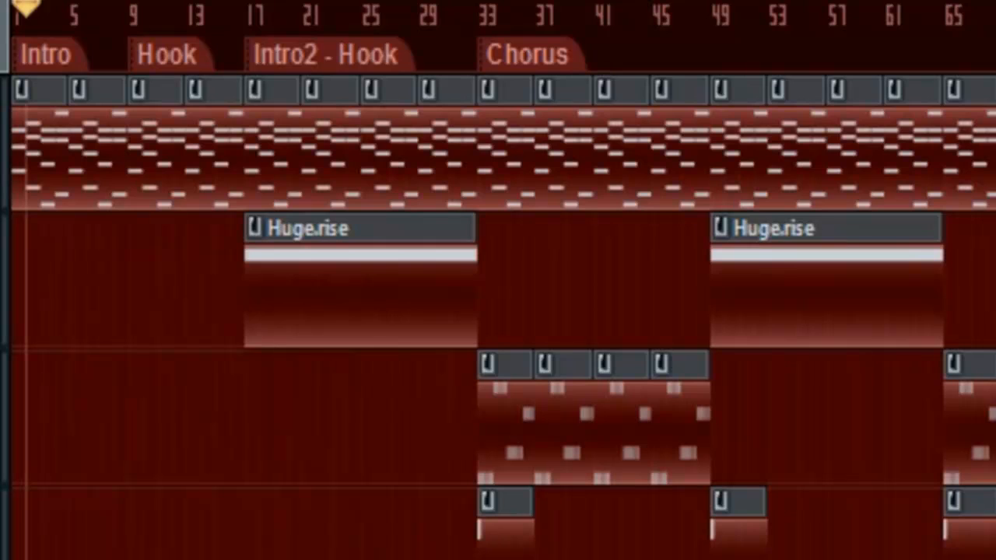
key(space)
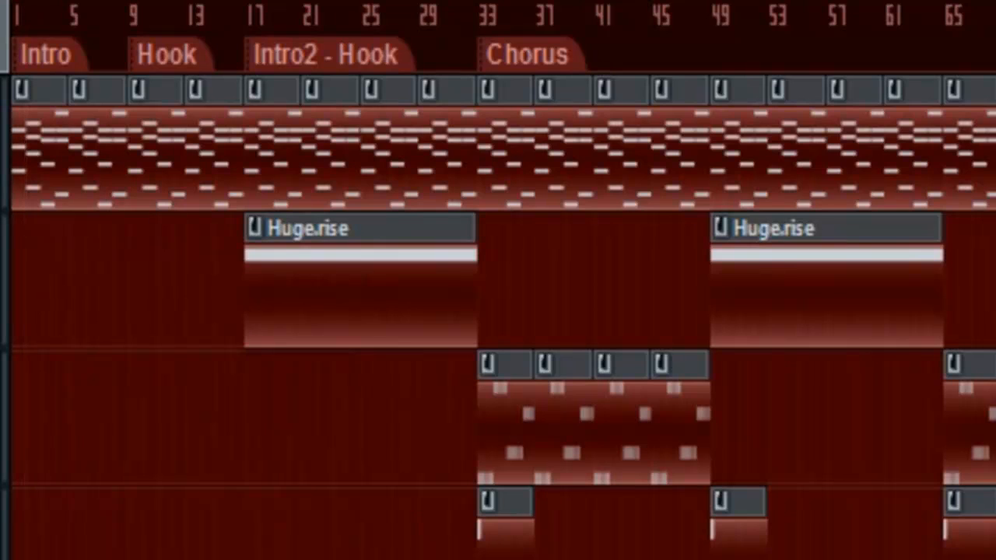